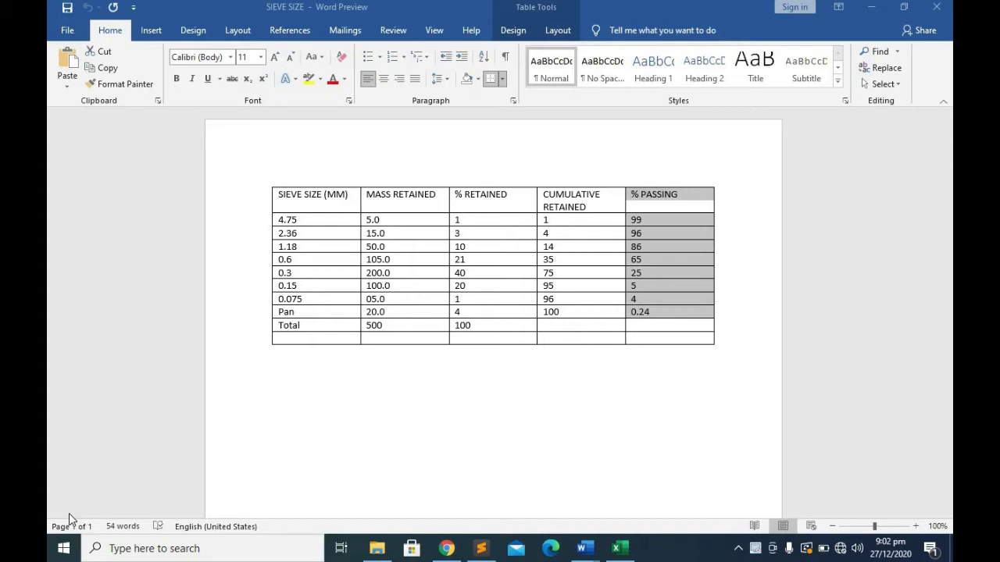
Select the Word table's SIEVE SIZE (MM) column from its header down to Pan
left_click(320, 325)
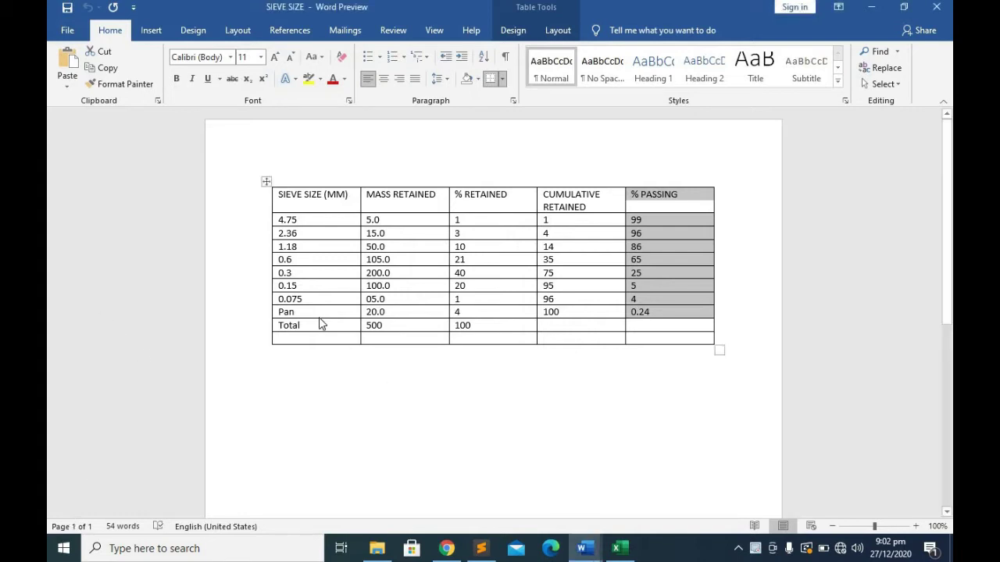
left_click(290, 204)
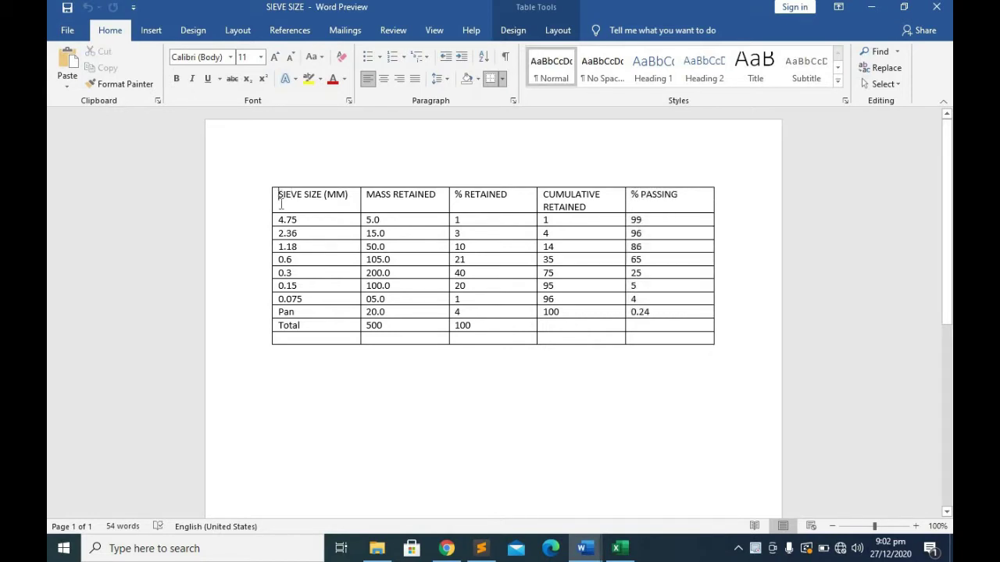
left_click_drag(280, 196, 313, 317)
key("ctrl+c")
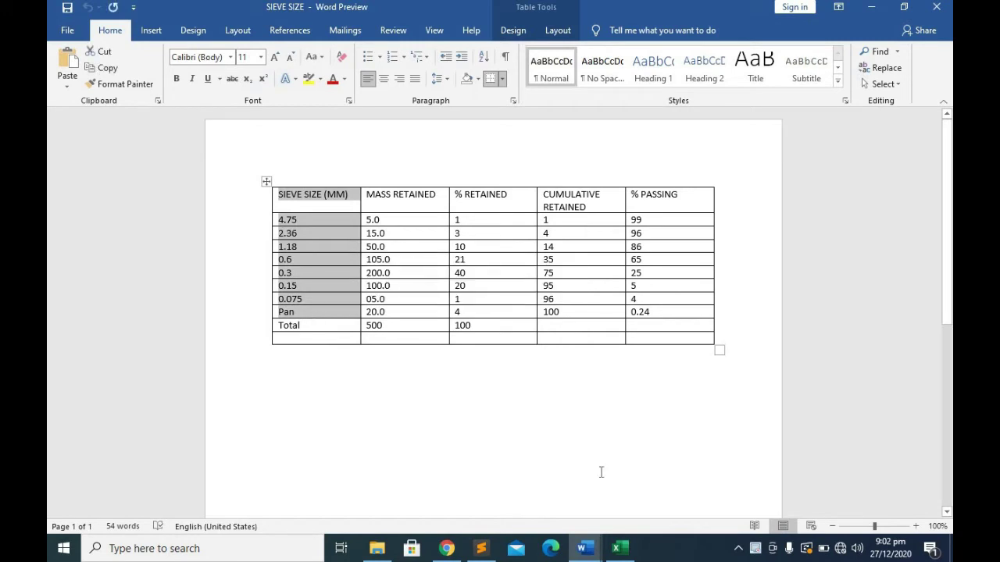
Paste the sieve sizes into column A and the Word % PASSING values into column B from B1
left_click(625, 553)
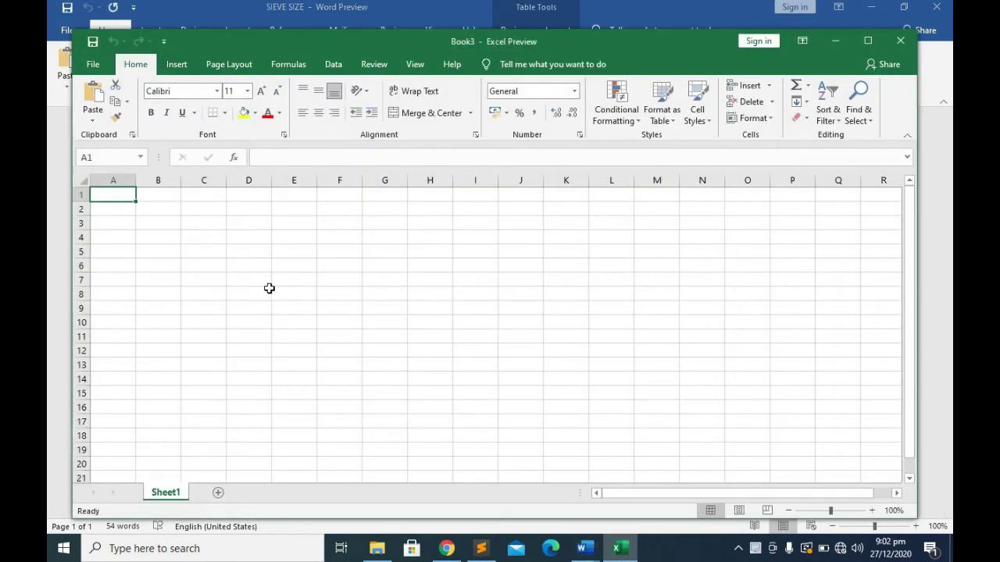
key("ctrl+v")
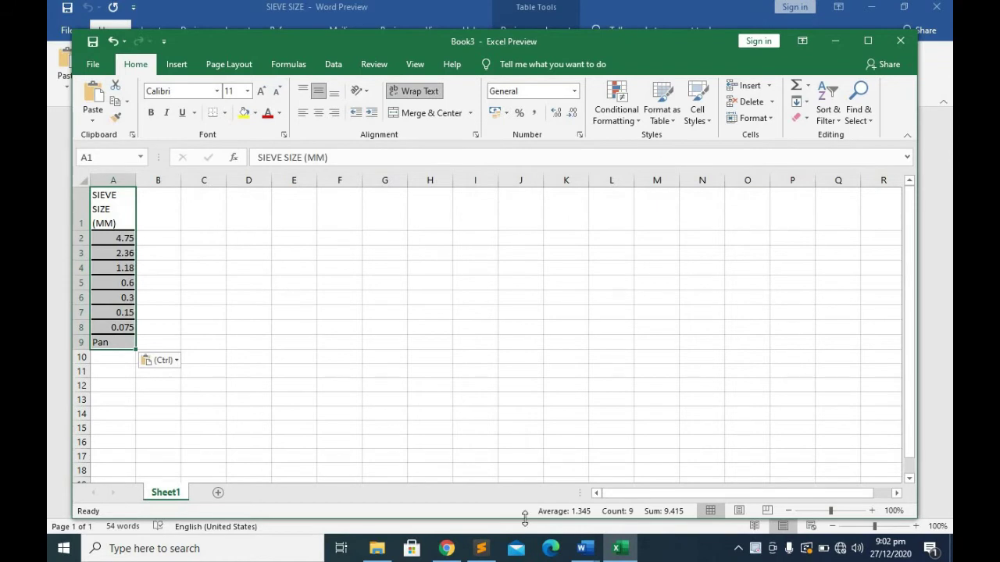
mouse_move(585, 553)
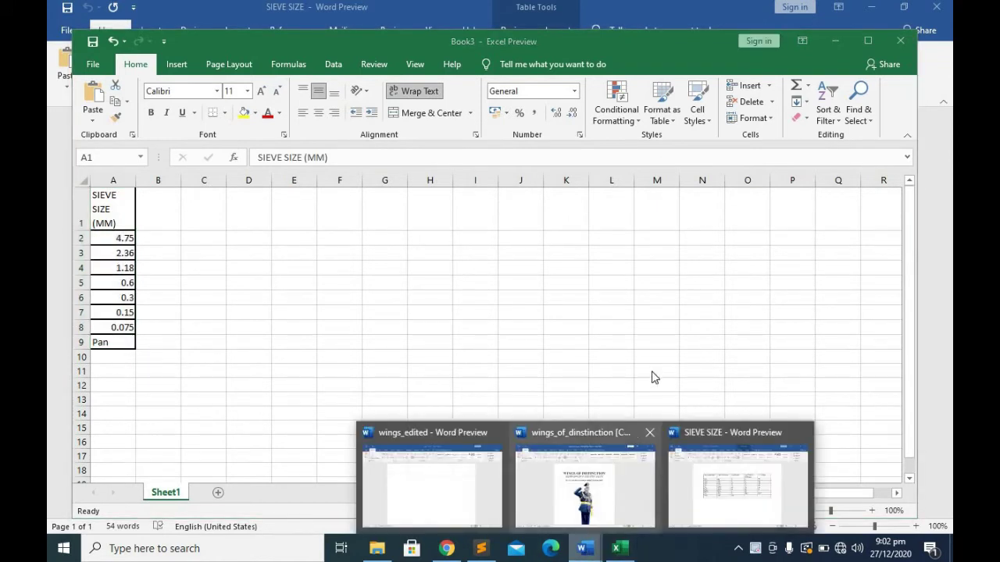
left_click(734, 472)
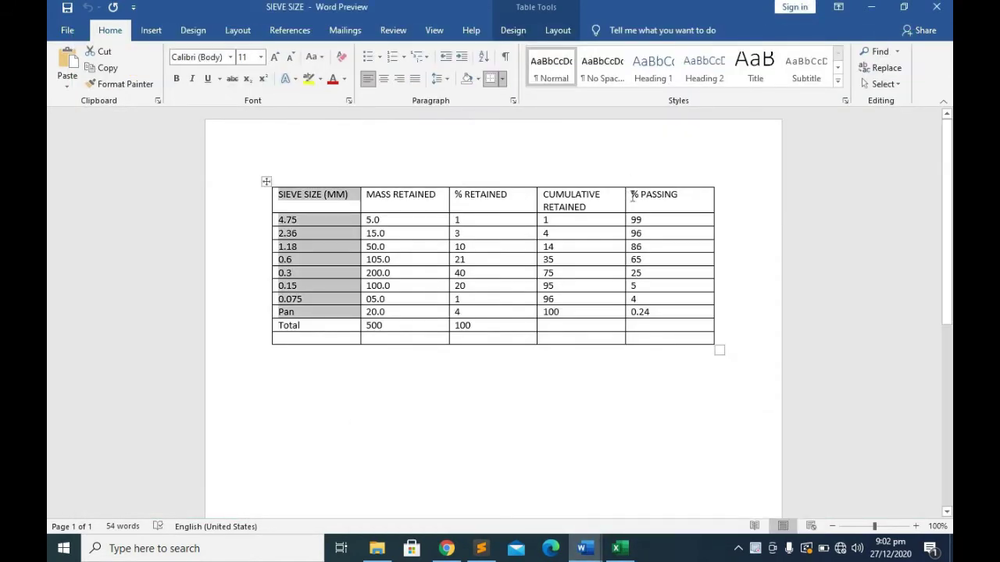
left_click_drag(633, 196, 645, 309)
key("ctrl+c")
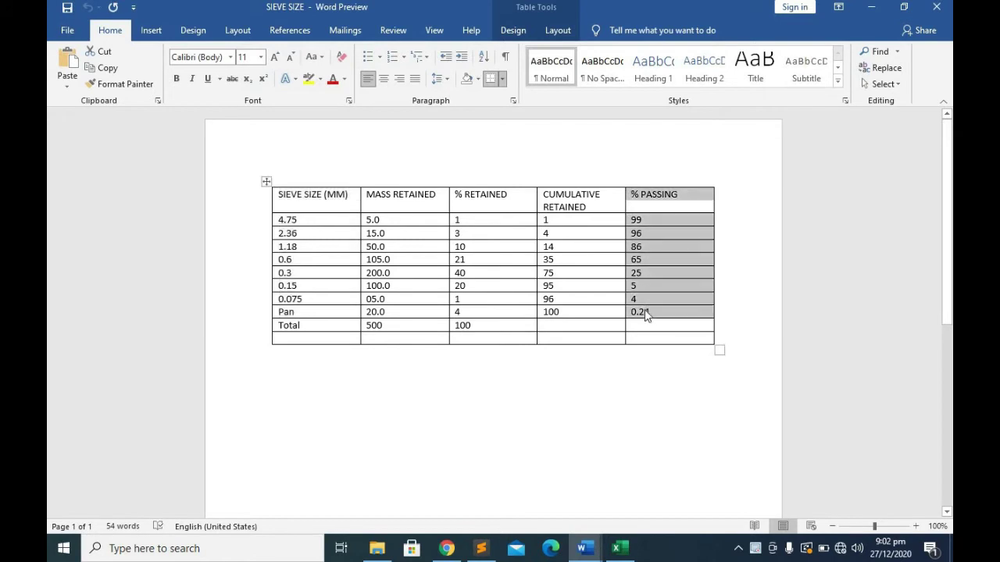
left_click(618, 549)
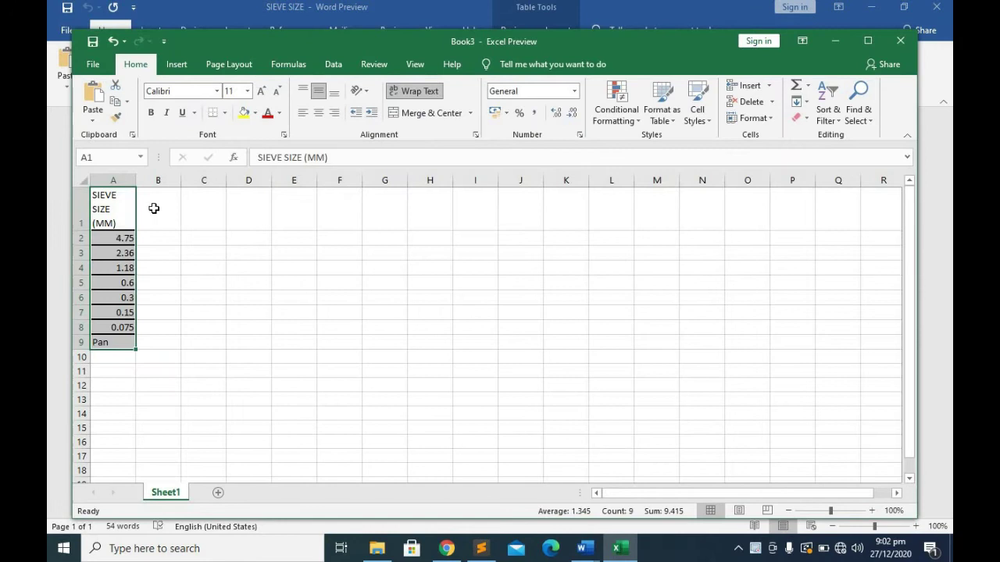
left_click(154, 209)
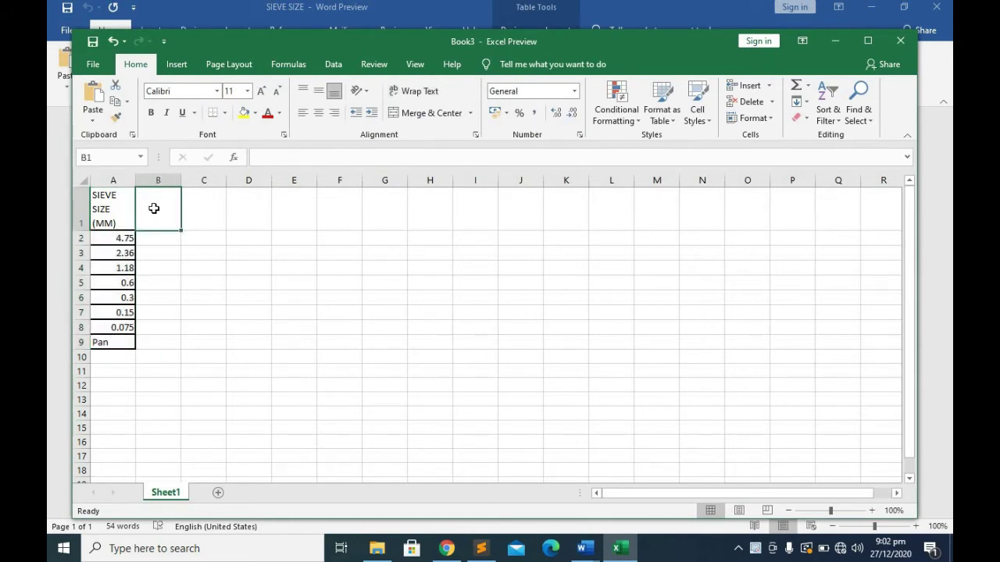
key("ctrl+v")
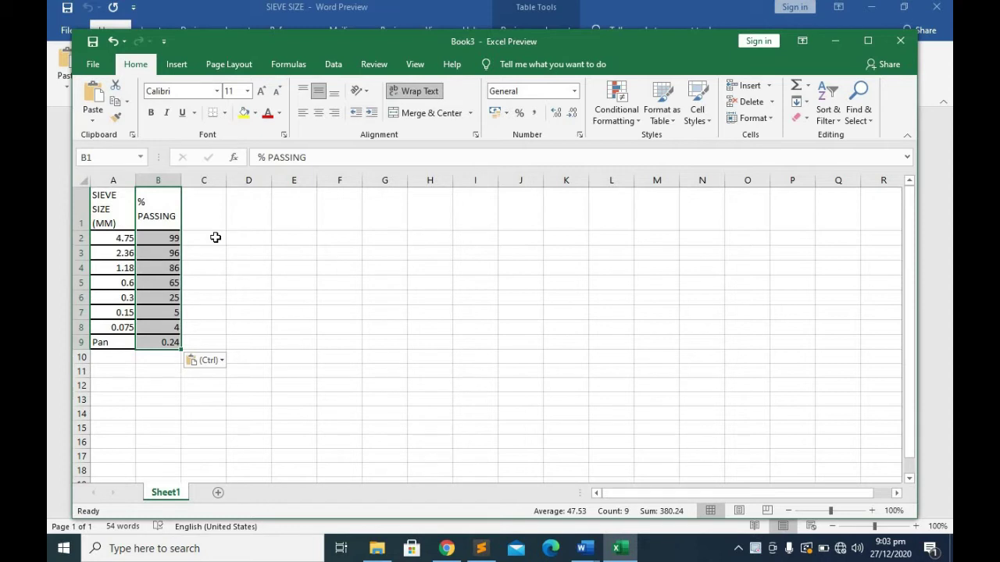
left_click(215, 237)
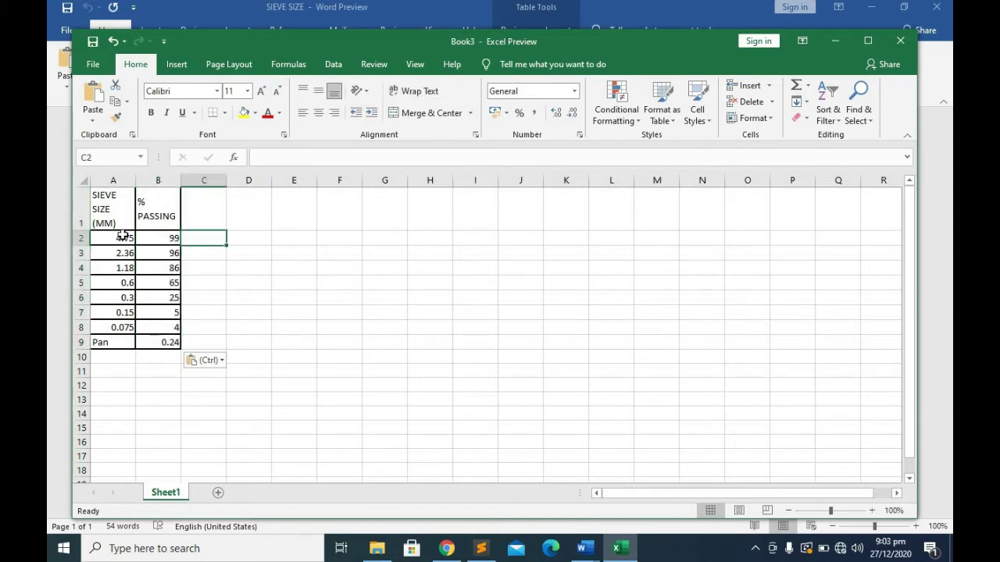
Chart the sieve size and % PASSING rows as a Scatter with Smooth Lines and Markers
left_click_drag(124, 236, 154, 329)
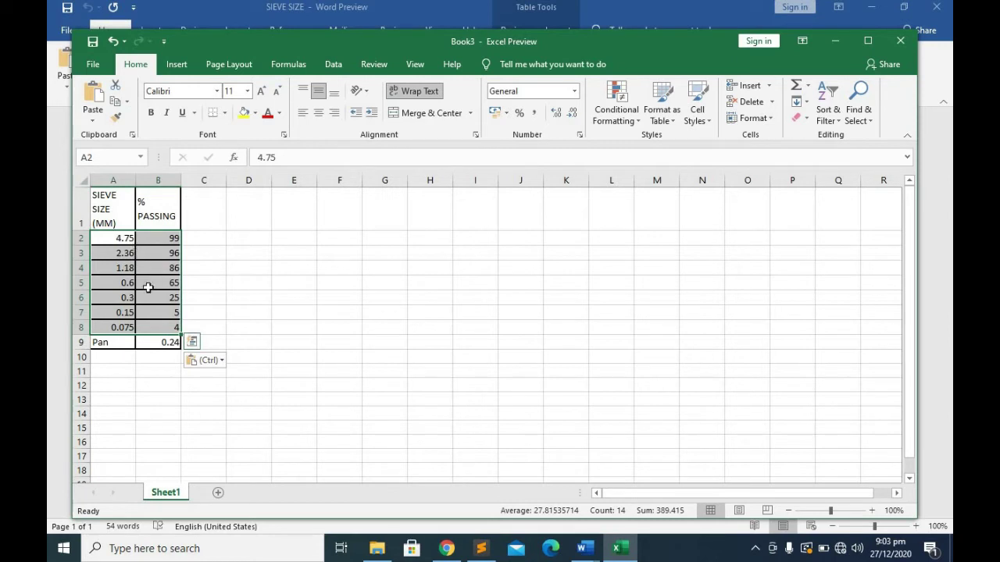
left_click(178, 66)
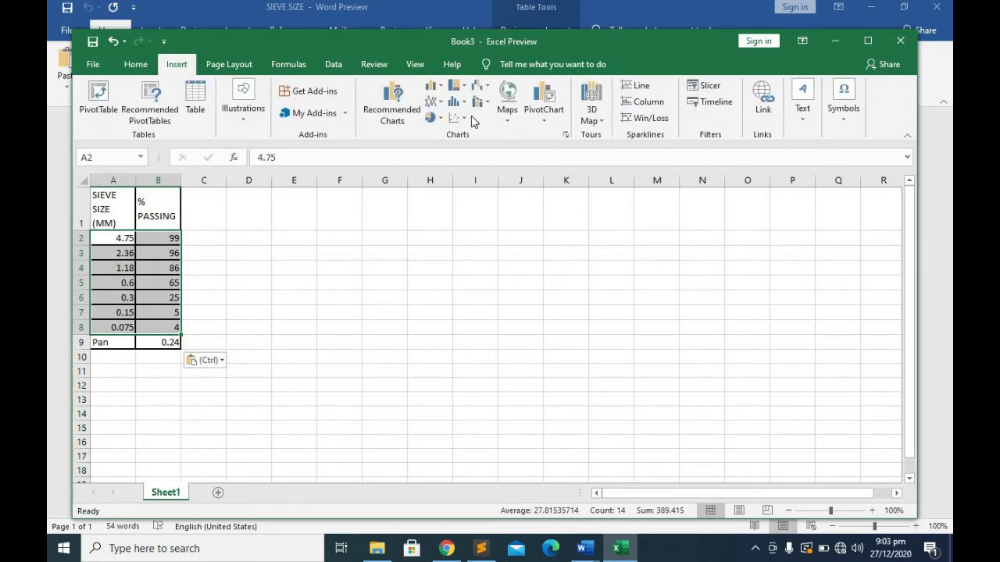
left_click(467, 119)
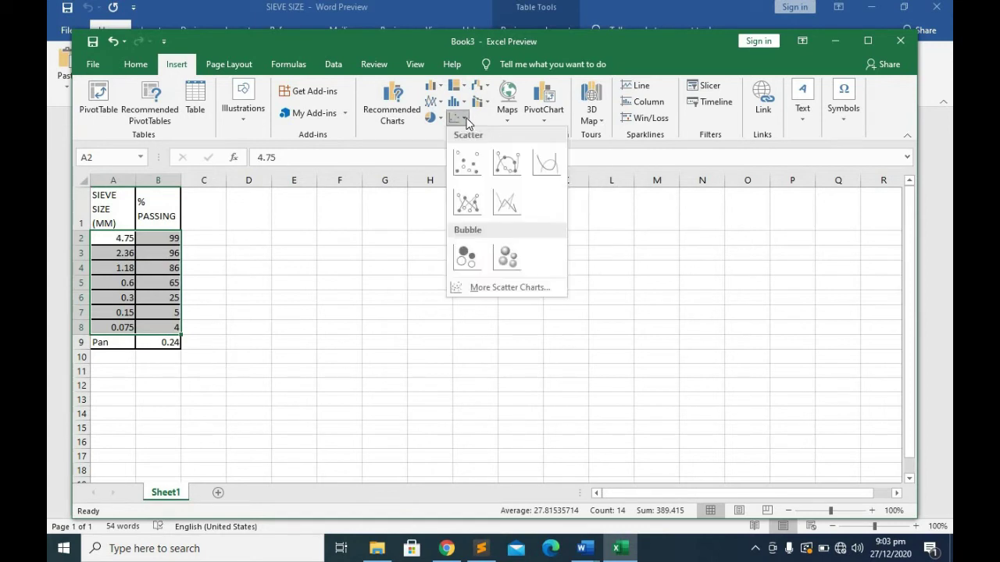
left_click(504, 160)
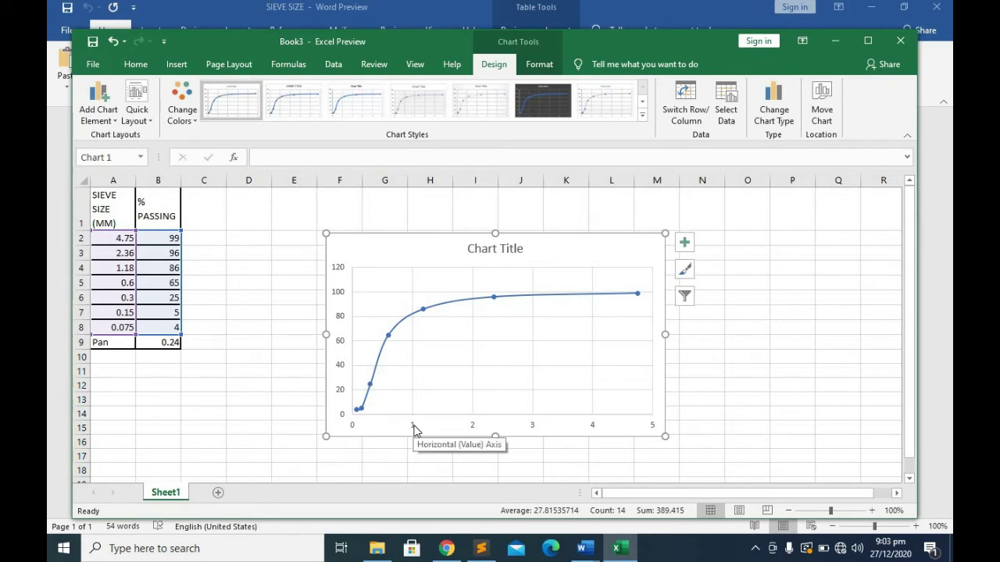
Set the horizontal axis bounds to a 0.01 minimum and a 10 maximum
left_click(414, 430)
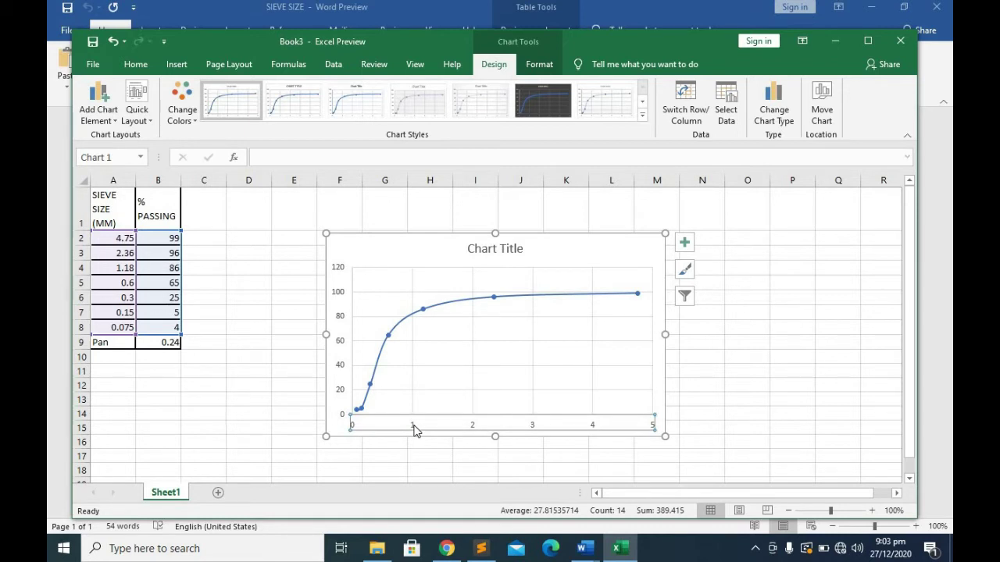
right_click(415, 430)
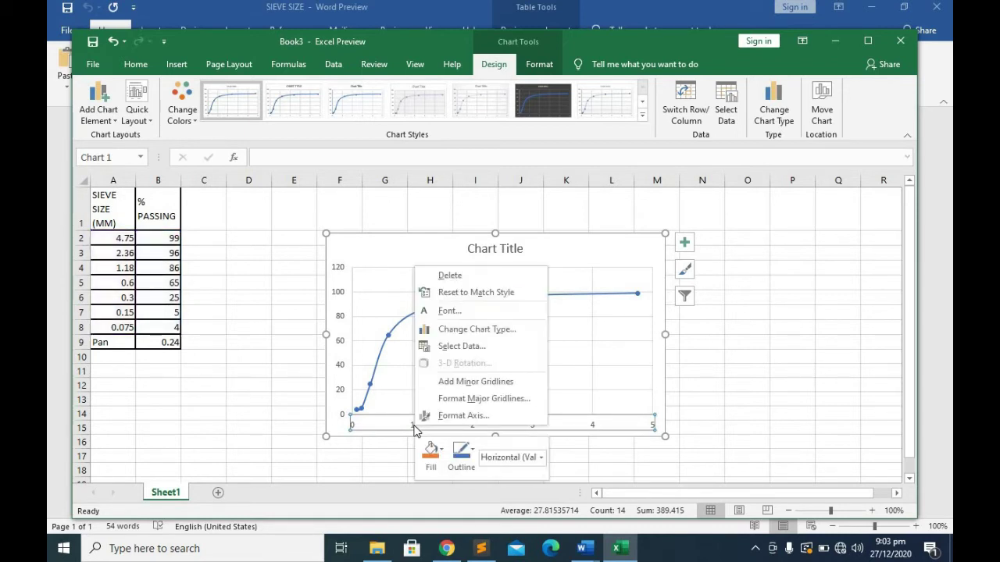
left_click(459, 422)
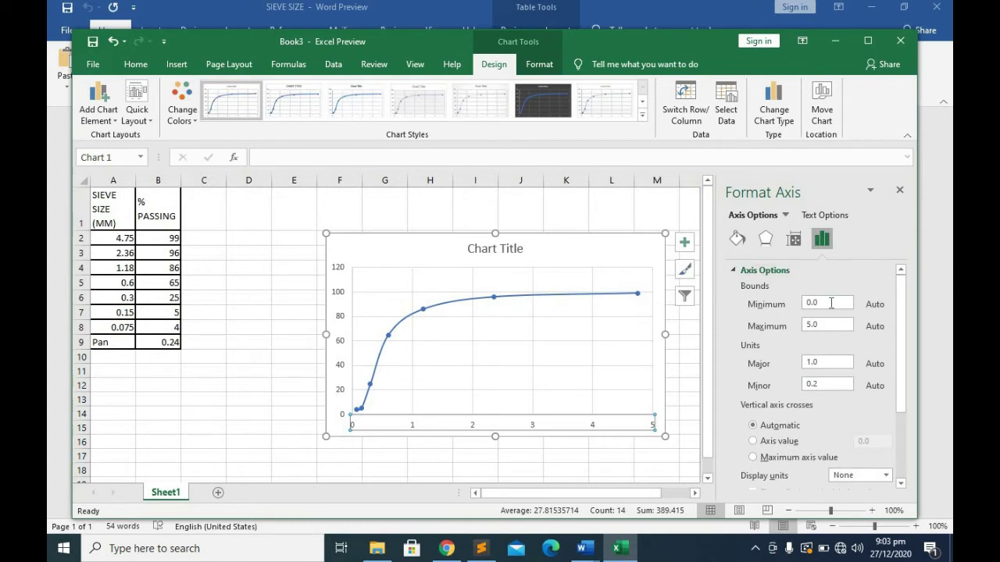
left_click(831, 303)
key("BackSpace")
key("BackSpace")
key("BackSpace")
type("0.01")
left_click(833, 327)
type("5.01")
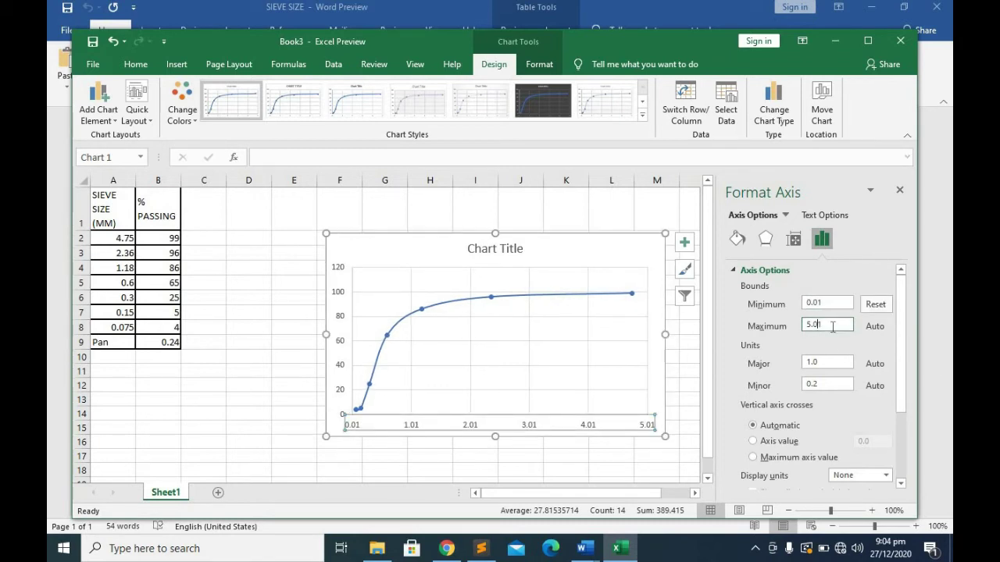
key("BackSpace")
key("BackSpace")
key("BackSpace")
key("BackSpace")
type("10")
key("Tab")
Set the major and minor units to 10 and have the vertical axis cross at an axis value
key("BackSpace")
key("BackSpace")
key("BackSpace")
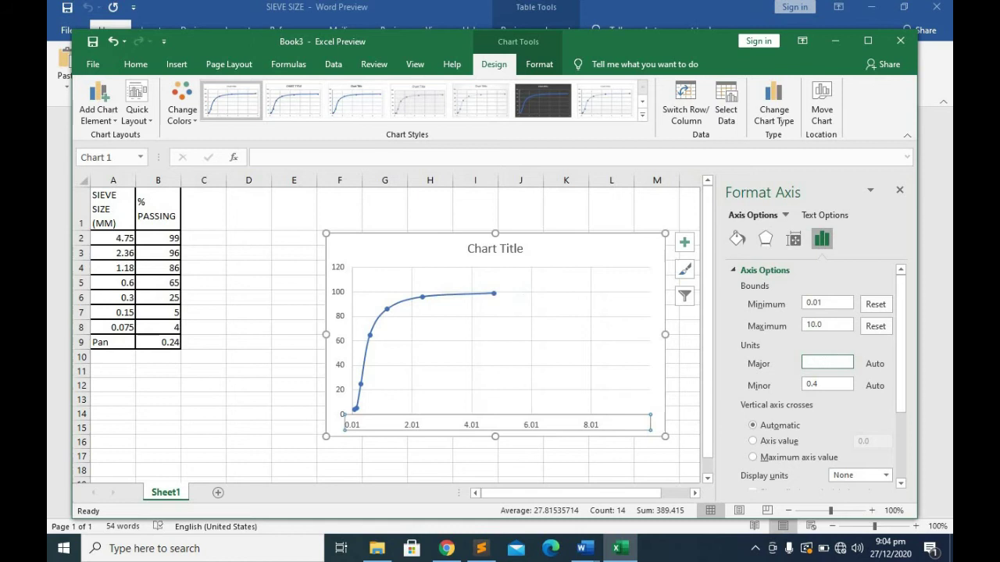
type("10")
key("Tab")
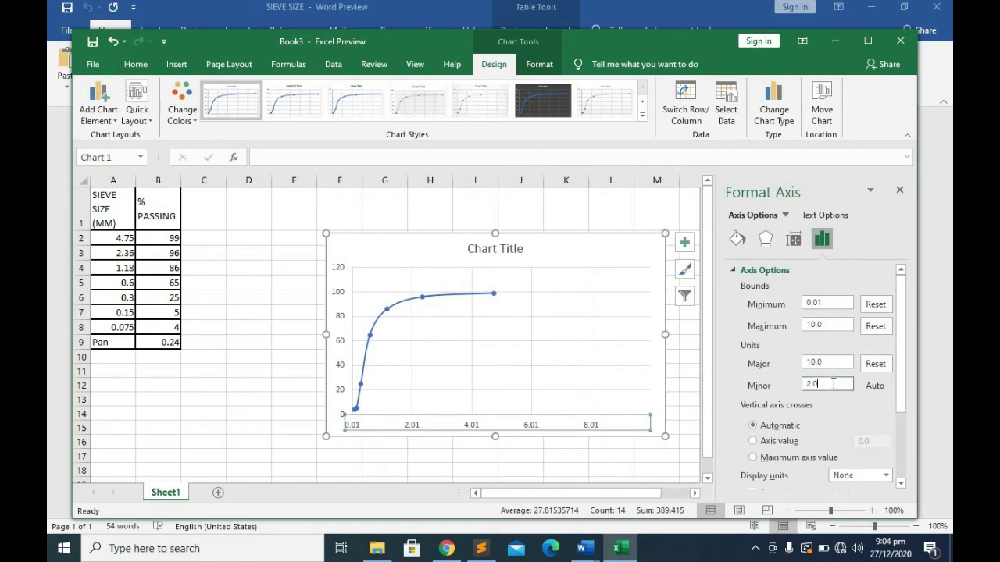
key("BackSpace")
key("BackSpace")
key("BackSpace")
type("10")
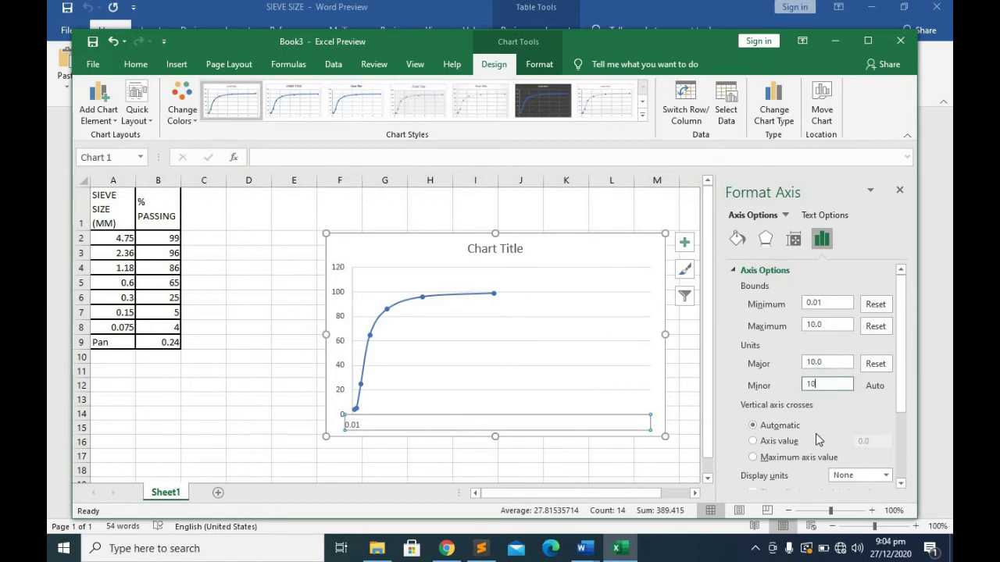
left_click(754, 441)
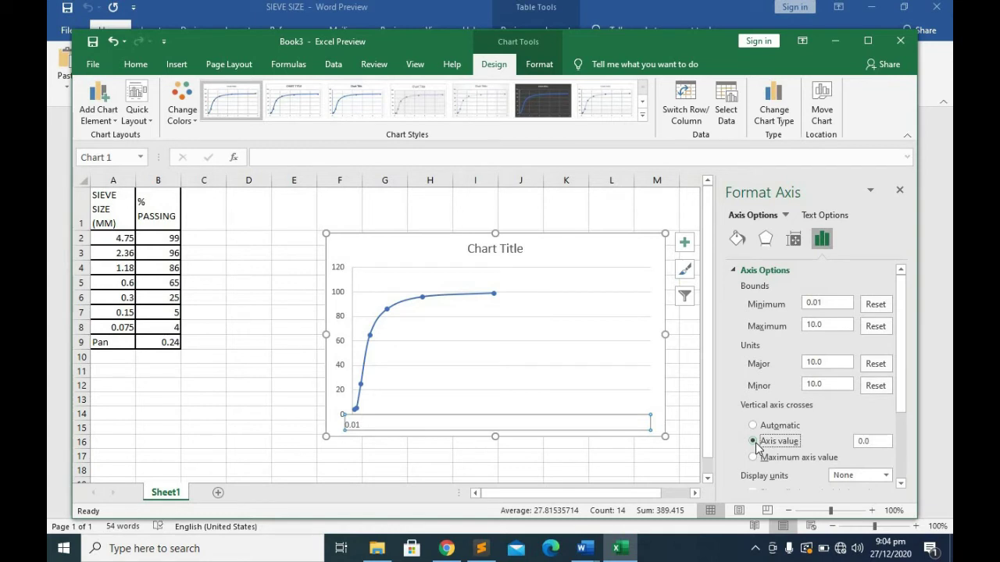
left_click(881, 441)
key("BackSpace")
key("BackSpace")
key("BackSpace")
Make the vertical axis cross at 1.0 and switch the sieve-size axis to a logarithmic scale
type("1.0")
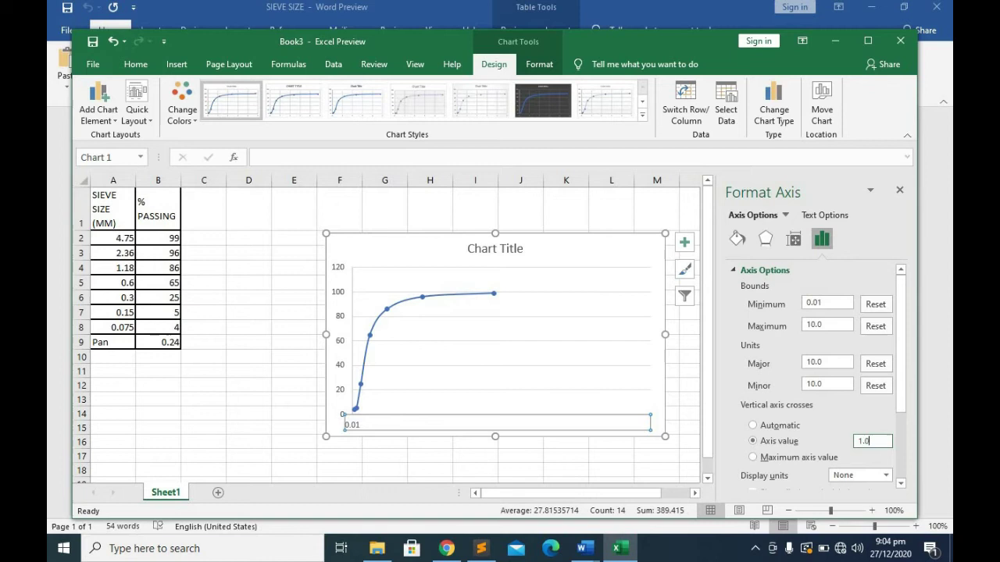
scroll(904, 472, "down", 3)
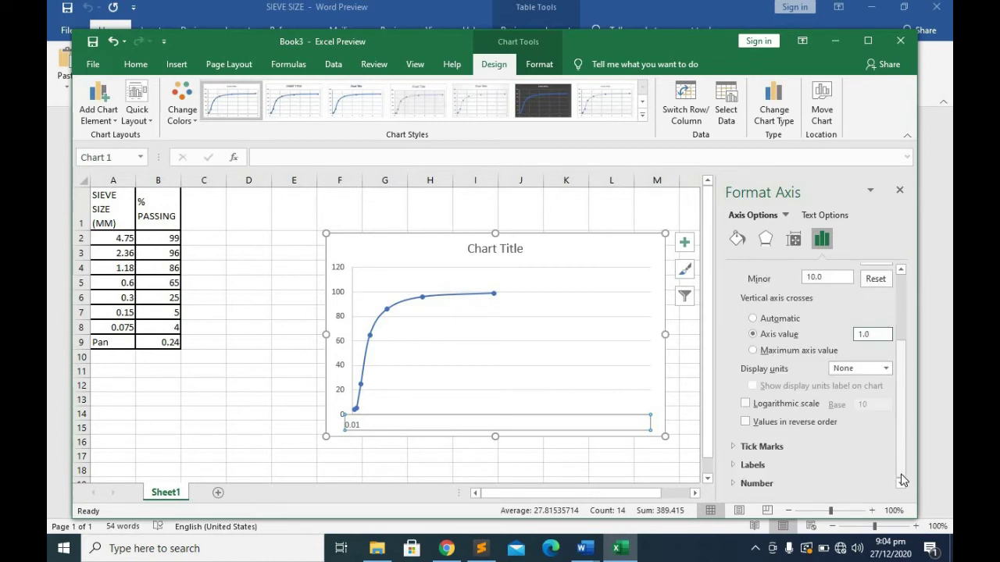
left_click(746, 405)
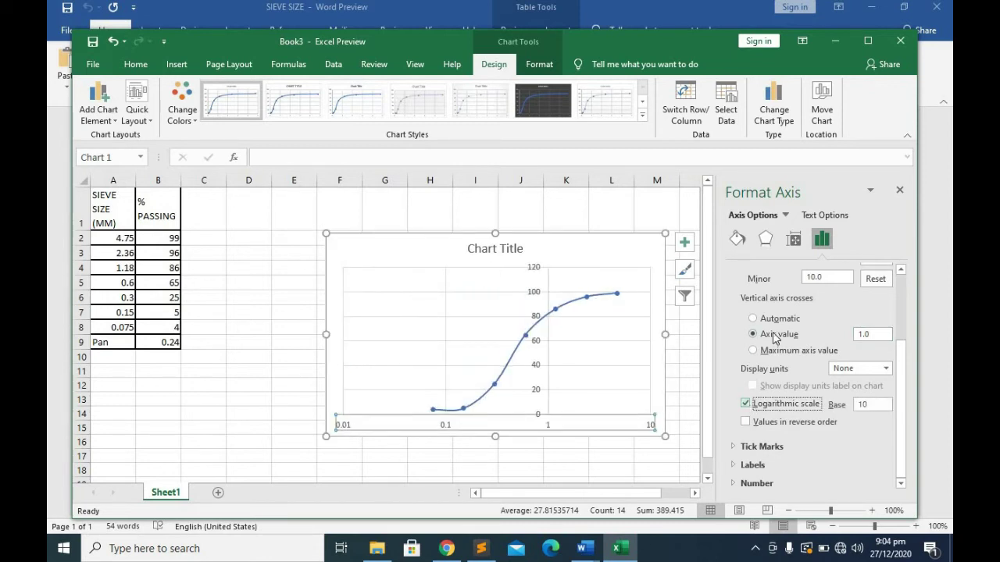
left_click(901, 191)
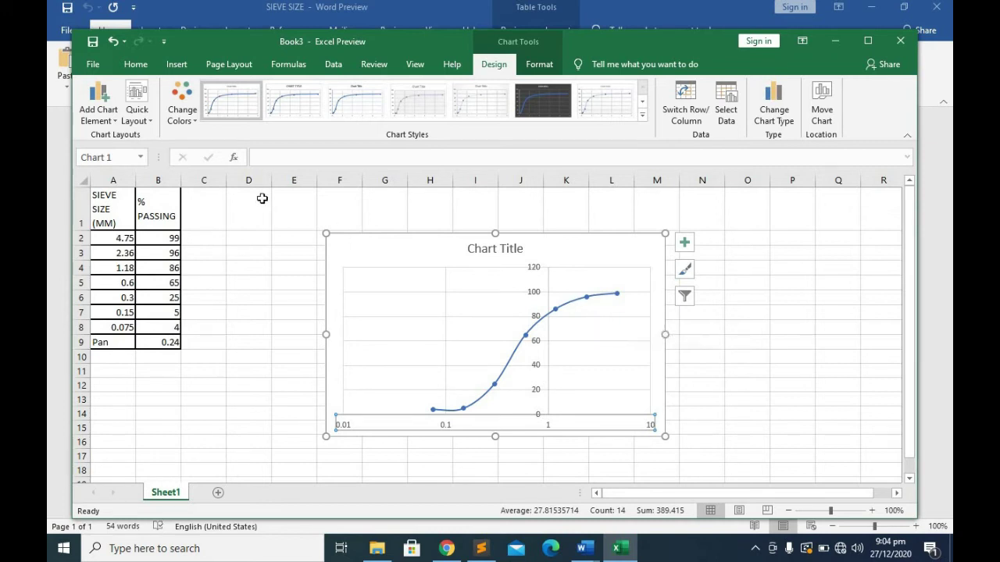
Add Primary Minor Vertical gridlines to the gradation chart
left_click(115, 125)
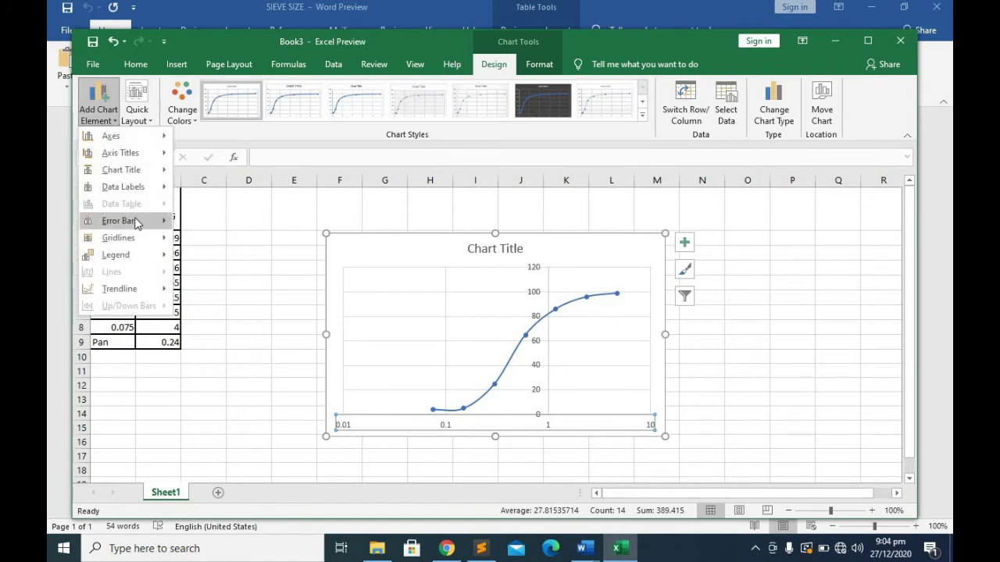
mouse_move(136, 240)
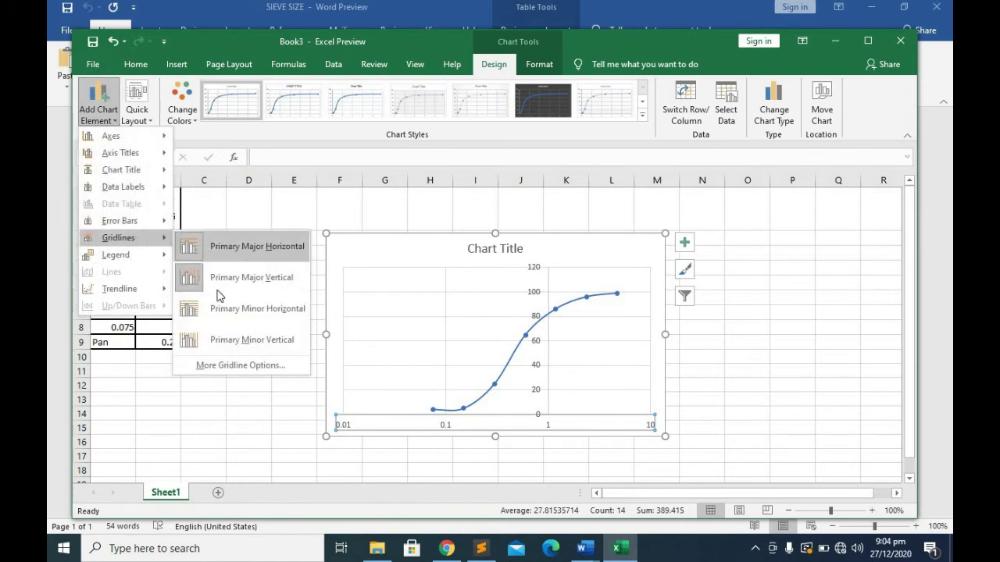
left_click(231, 339)
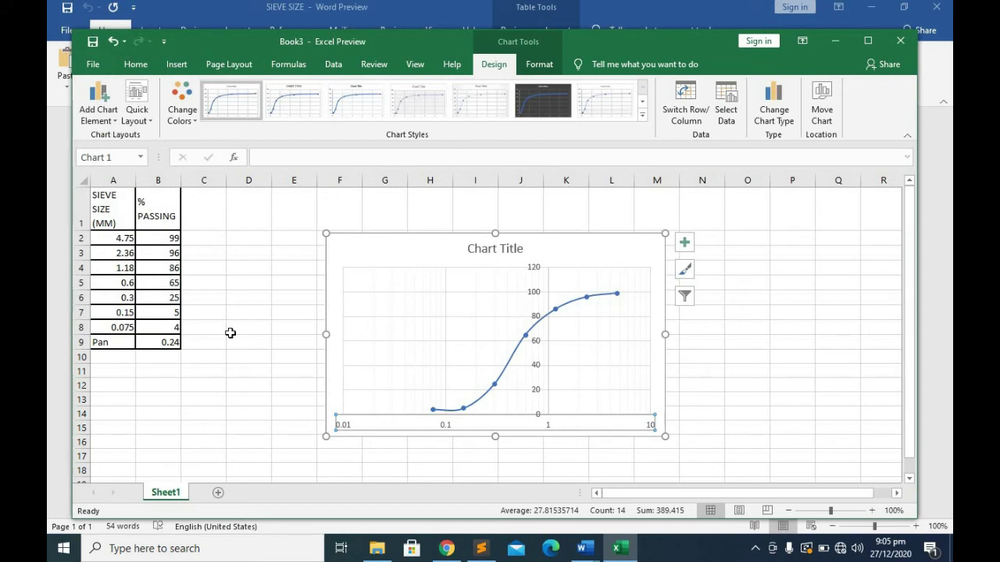
Replace the default Chart Title with 'SPEVE ANA;YSIS GRAH'
double_click(490, 250)
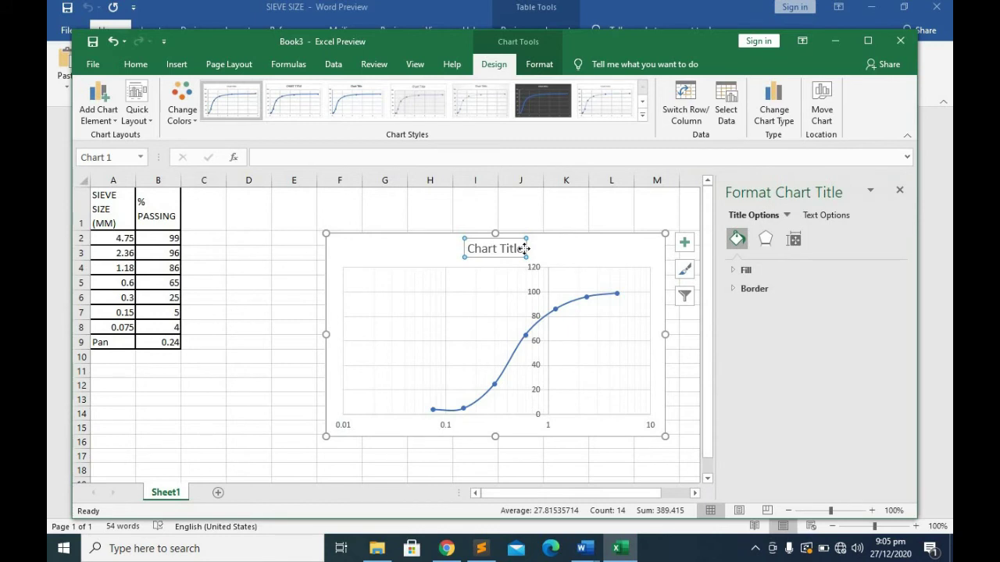
double_click(520, 248)
key("BackSpace")
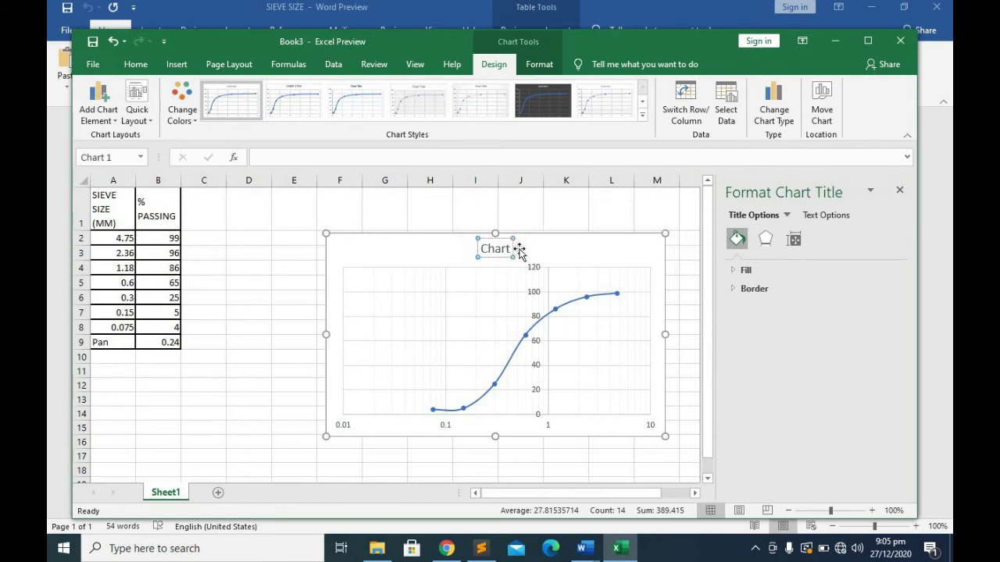
key("BackSpace")
key("BackSpace")
key("BackSpace")
key("BackSpace")
key("BackSpace")
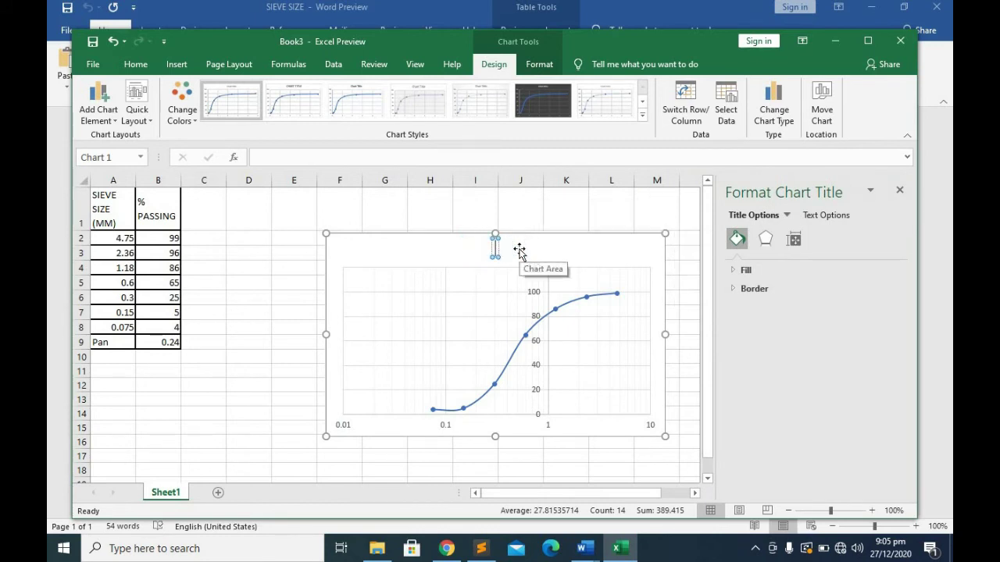
type("SPEVE ANA")
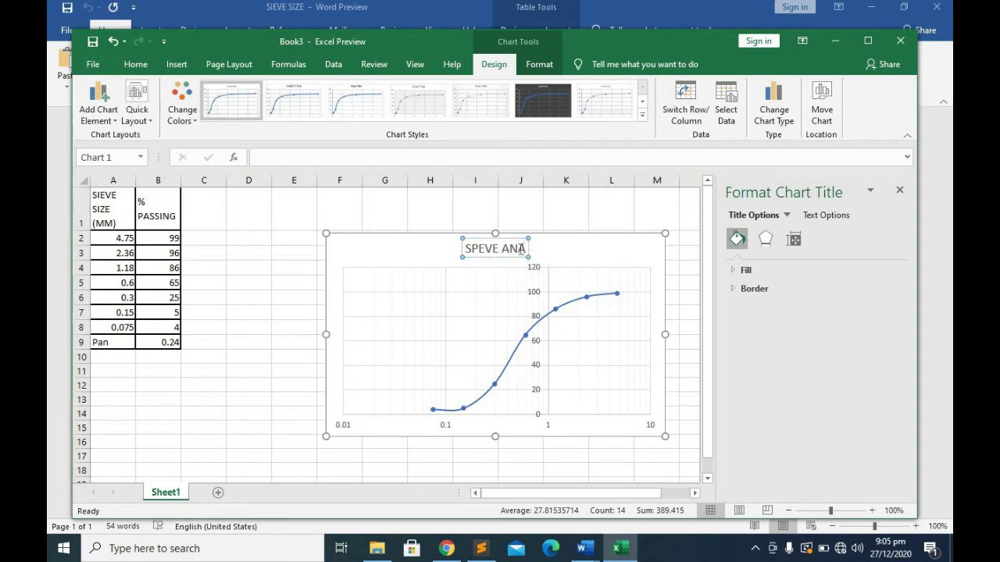
type("LYSIS")
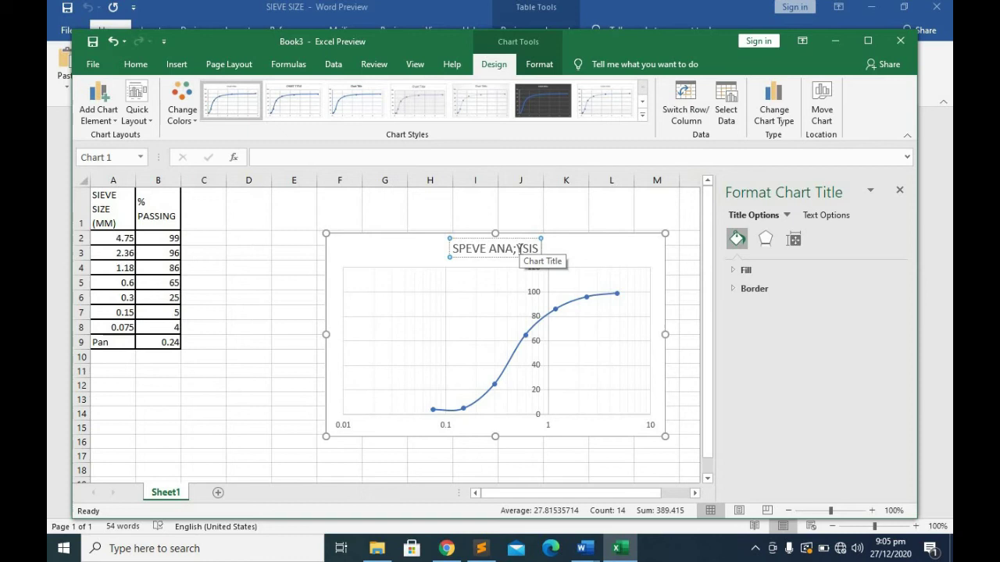
type(" GRA")
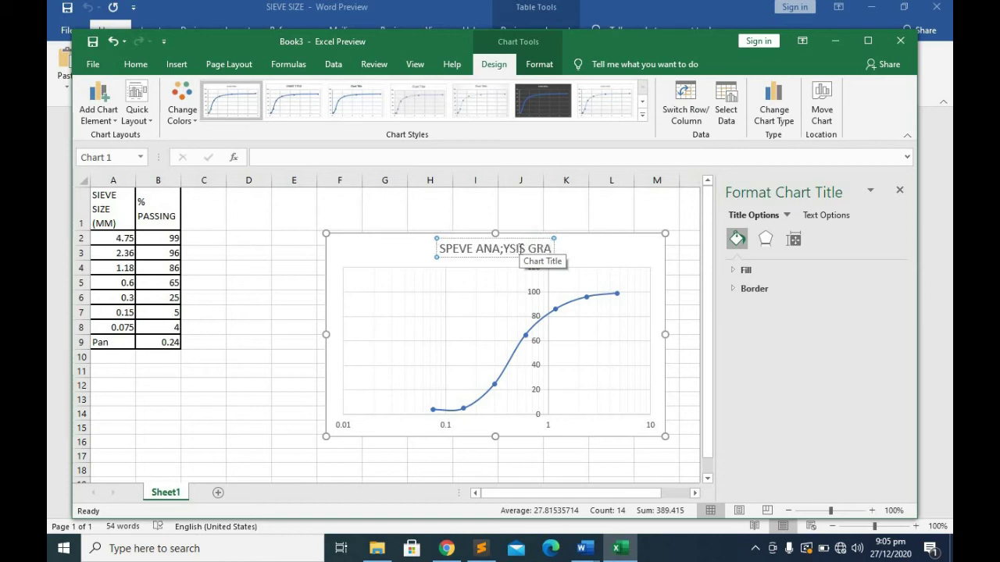
type("H")
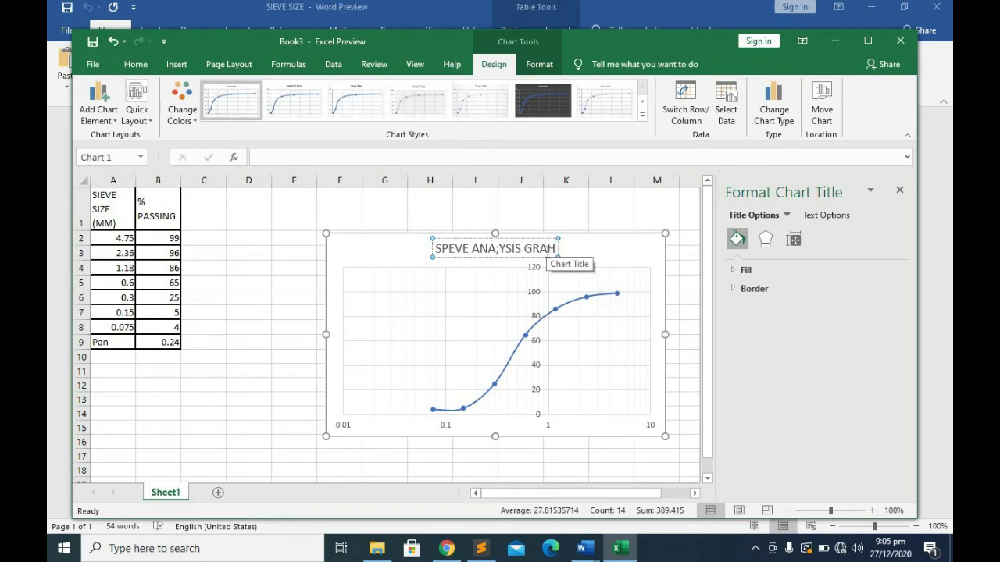
left_click(636, 221)
left_click(634, 246)
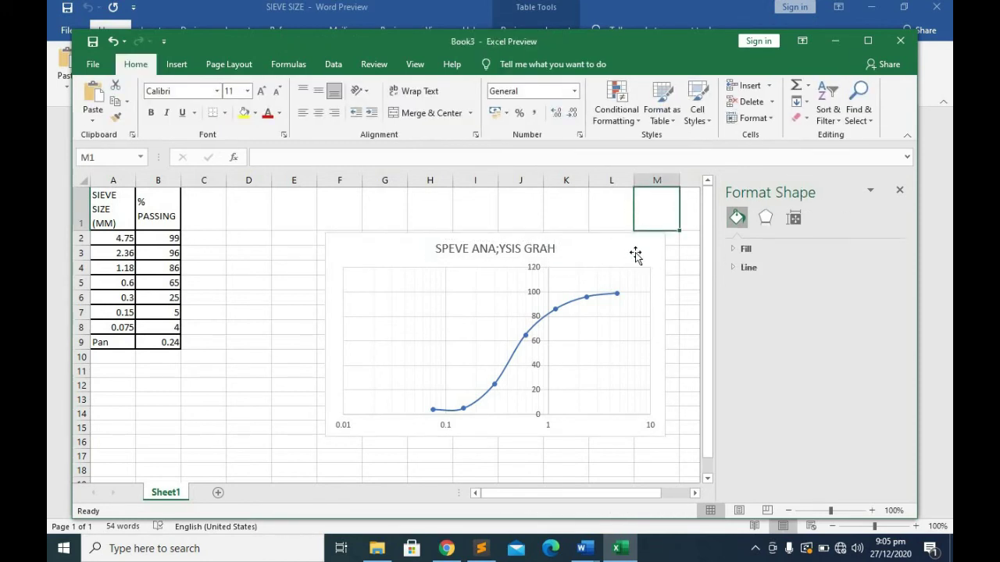
Add axis titles to the chart and title the vertical axis '% PASSING'
left_click(900, 192)
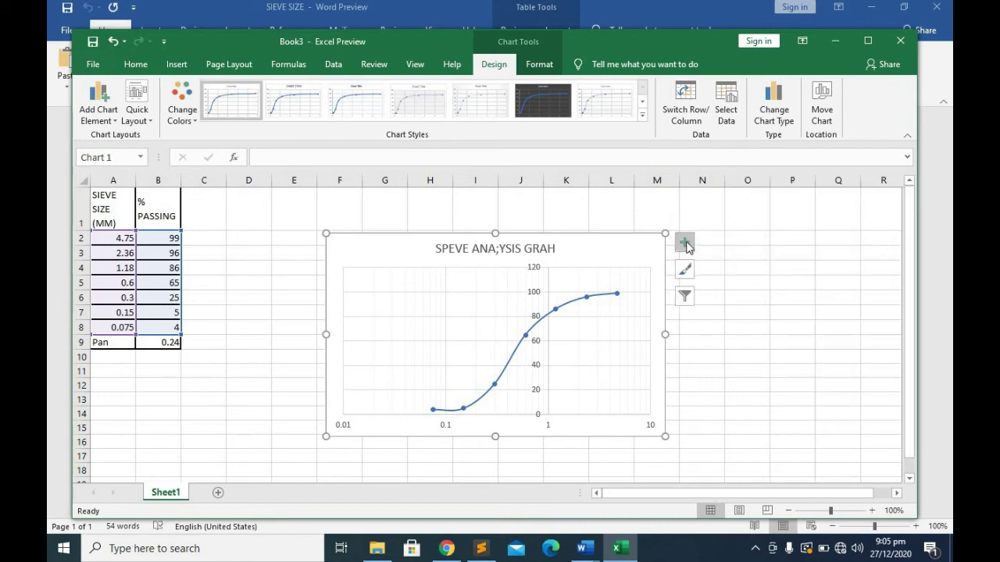
left_click(684, 244)
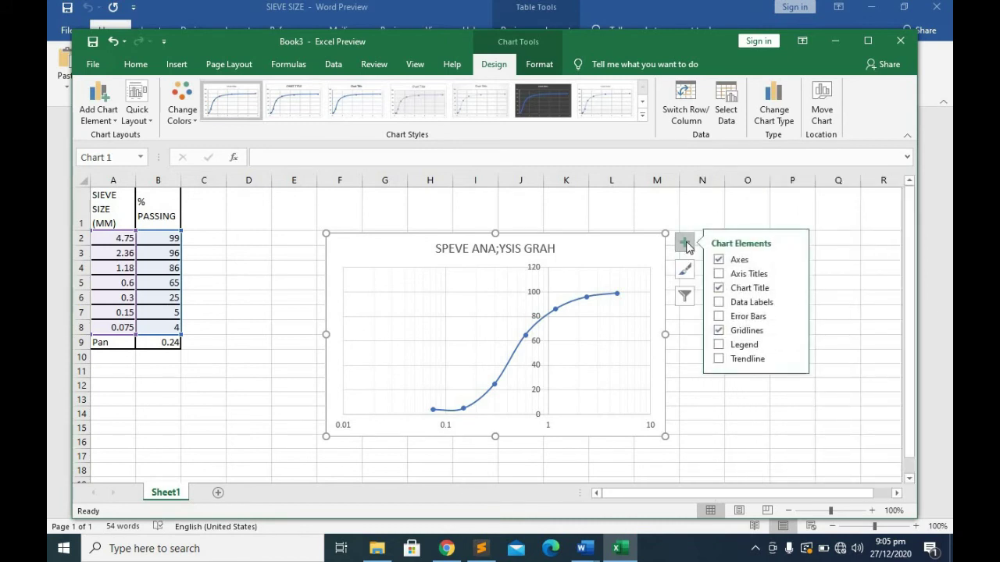
left_click(734, 278)
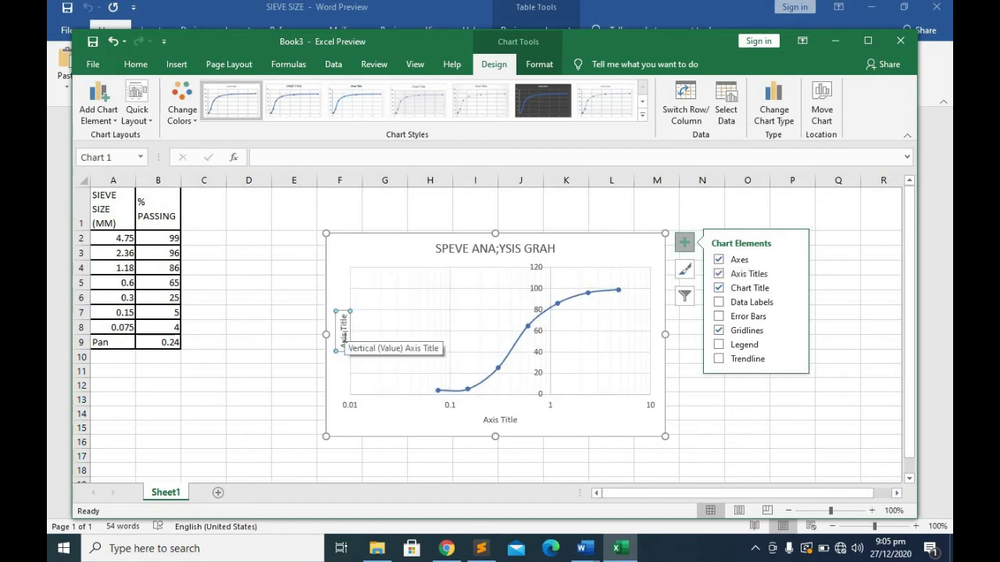
left_click(342, 336)
double_click(342, 337)
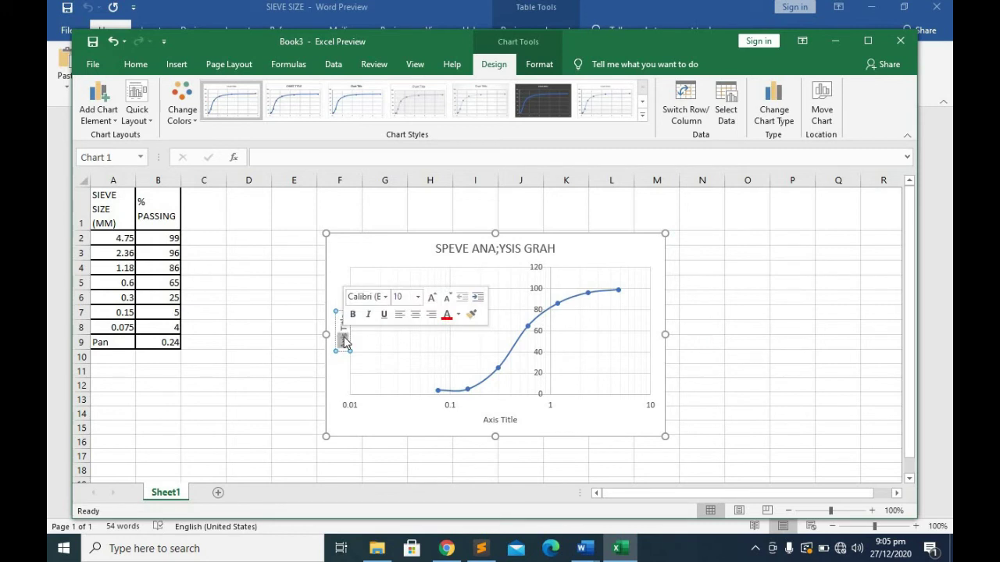
key("BackSpace")
double_click(343, 334)
key("BackSpace")
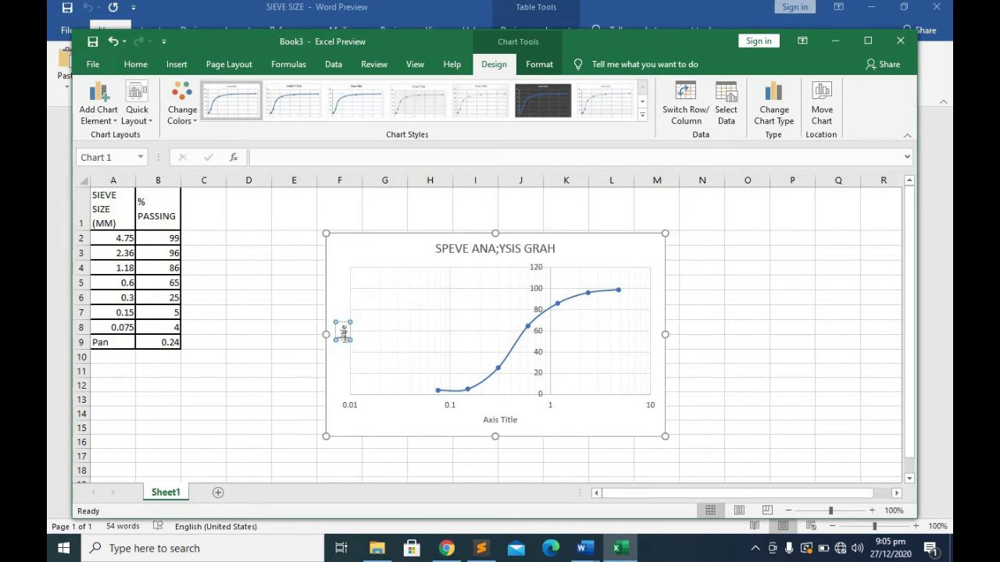
type("% PASSING")
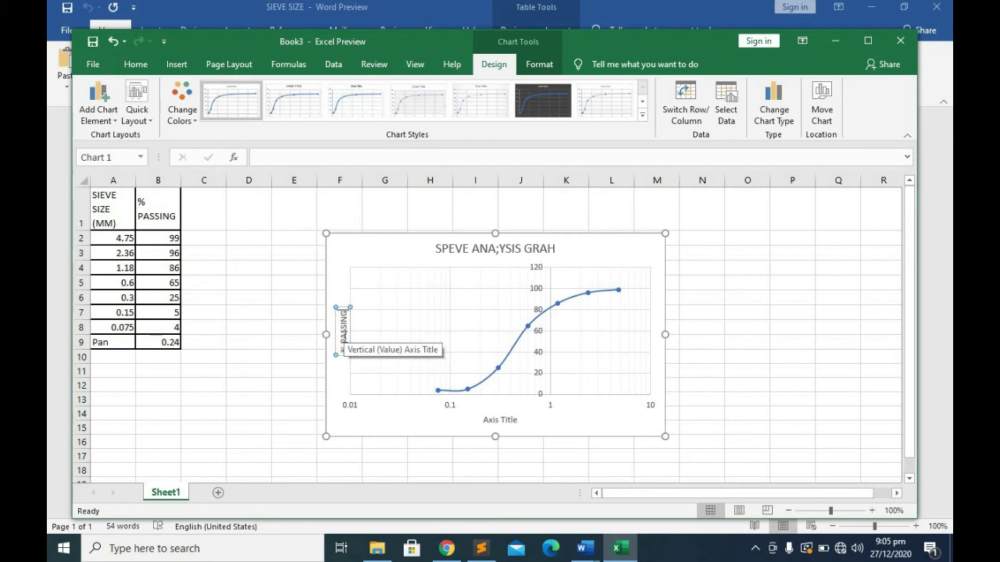
Title the horizontal axis 'SIEVE SIZE (mm)'
left_click(499, 422)
left_click_drag(499, 424, 514, 425)
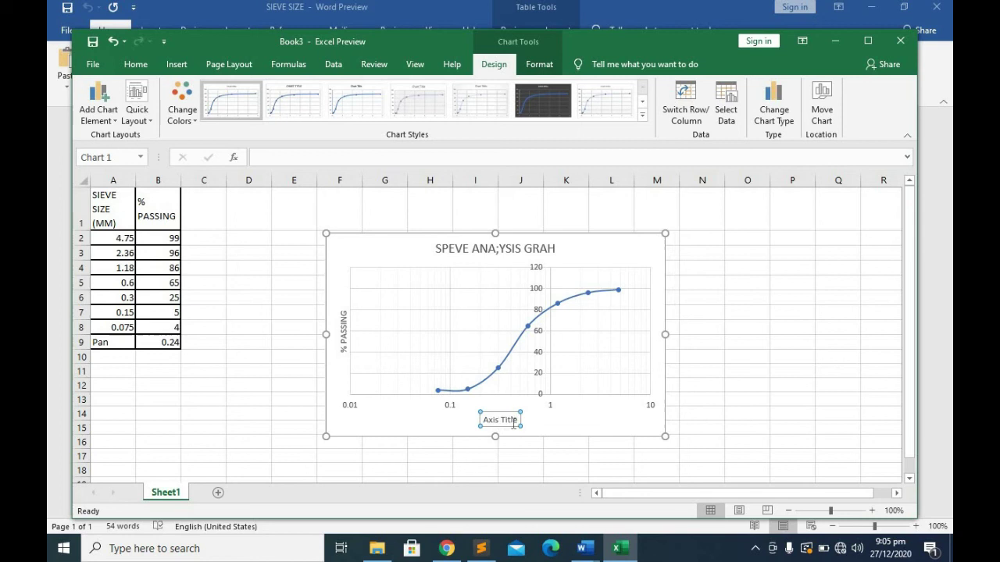
key("BackSpace")
key("BackSpace")
key("BackSpace")
key("BackSpace")
key("BackSpace")
key("BackSpace")
type("S")
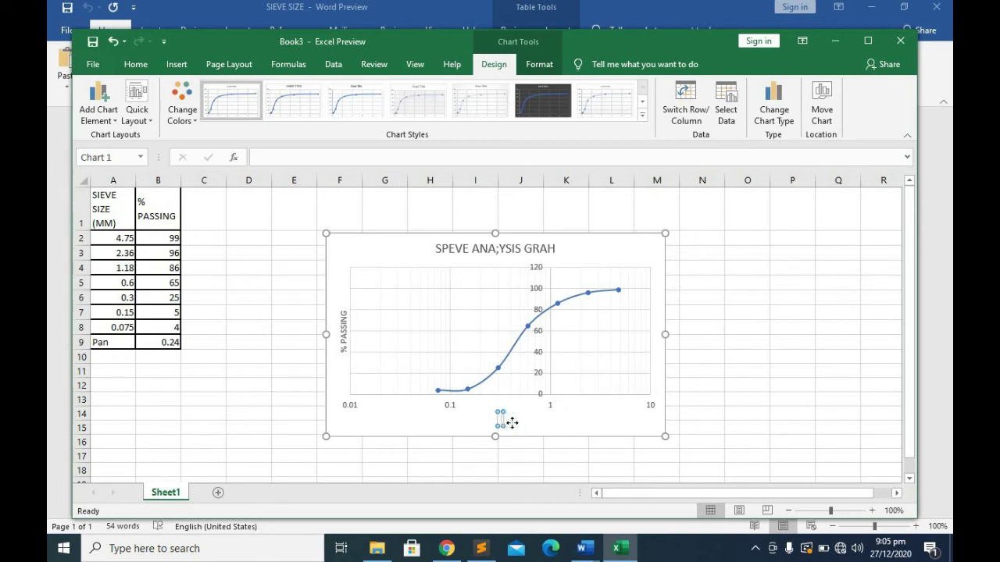
type("IEVE S")
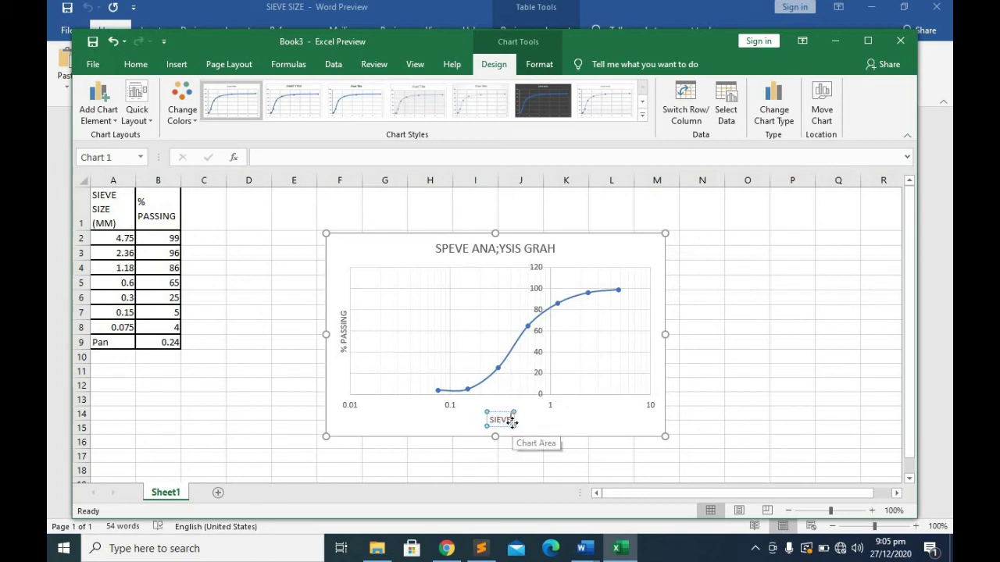
type("IZE")
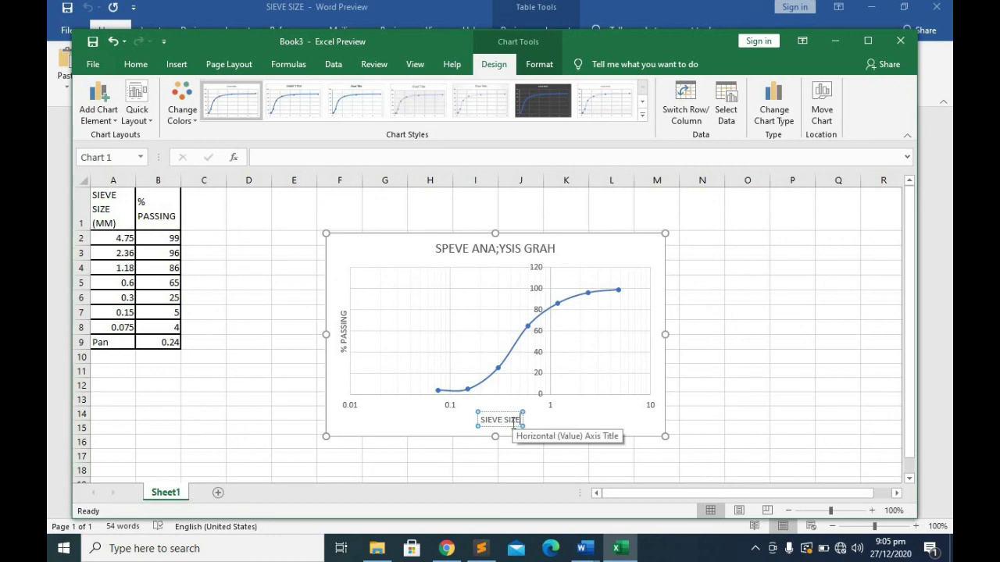
type(" (mm")
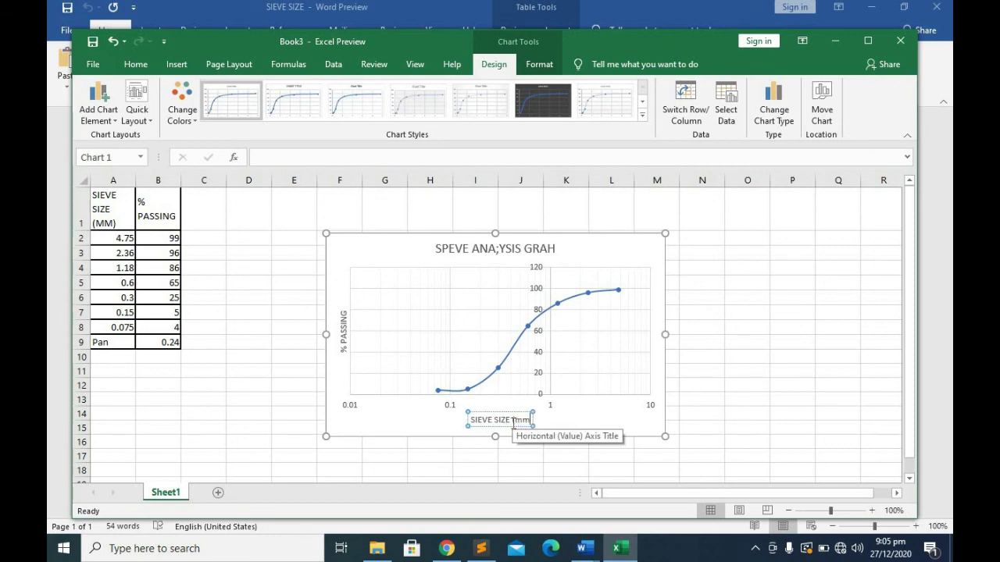
type(")")
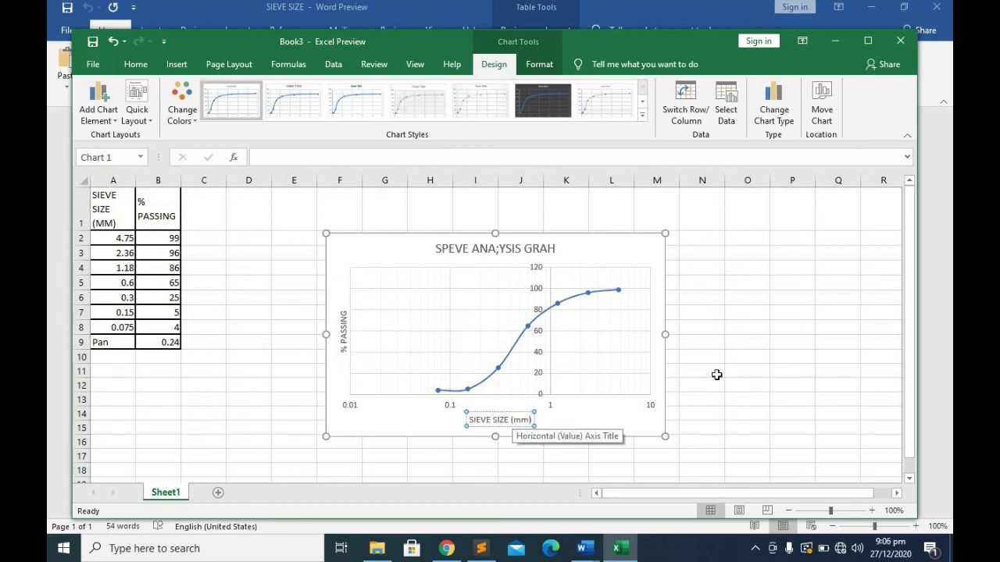
left_click(746, 379)
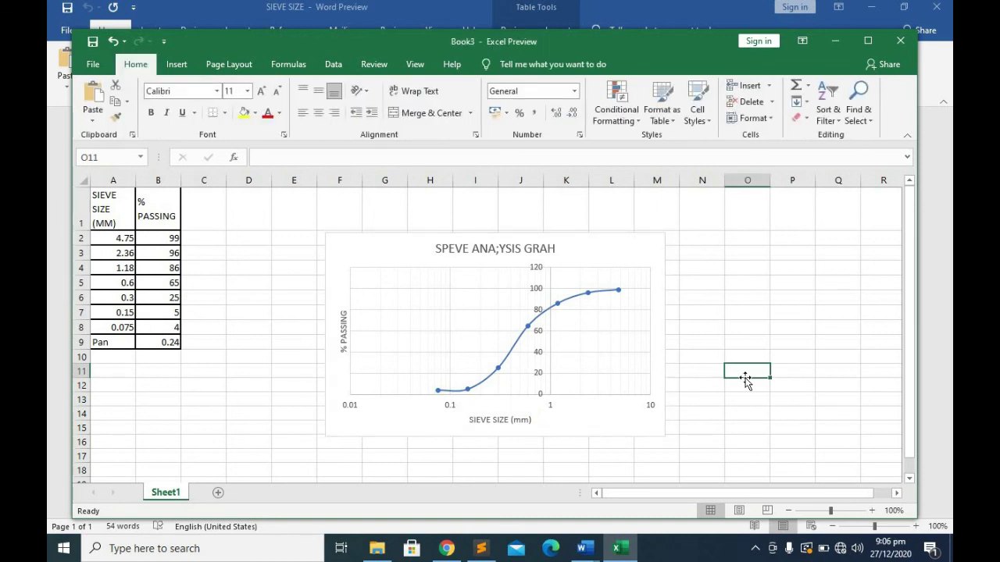